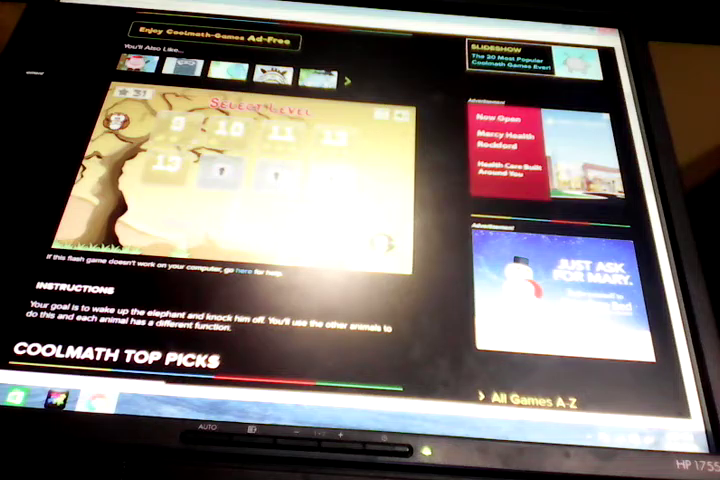
{"action": "left_click", "coordinate": [220, 172]}
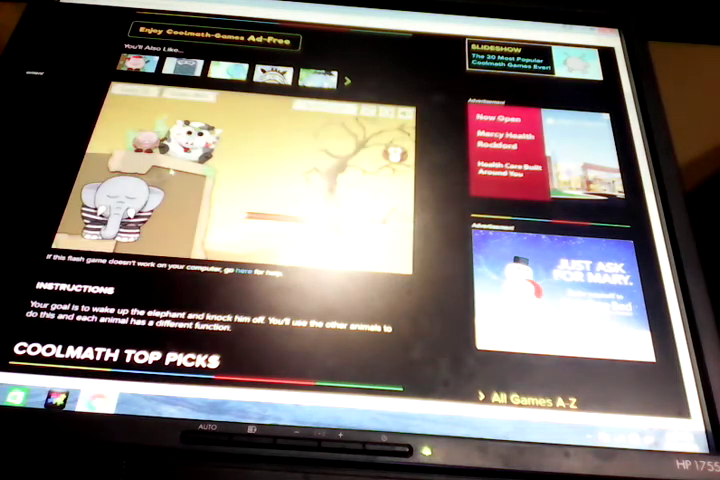